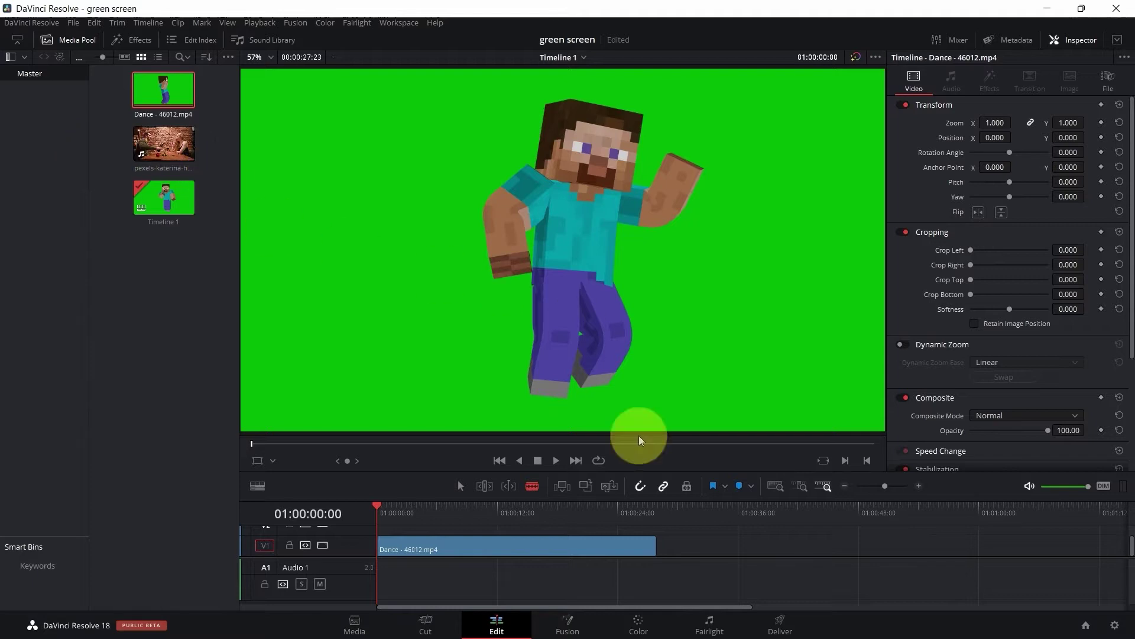
# Scrub through the dance clip to preview it, then bring it into Fusion.
pyautogui.moveTo(659, 550); pyautogui.dragTo(658, 550)
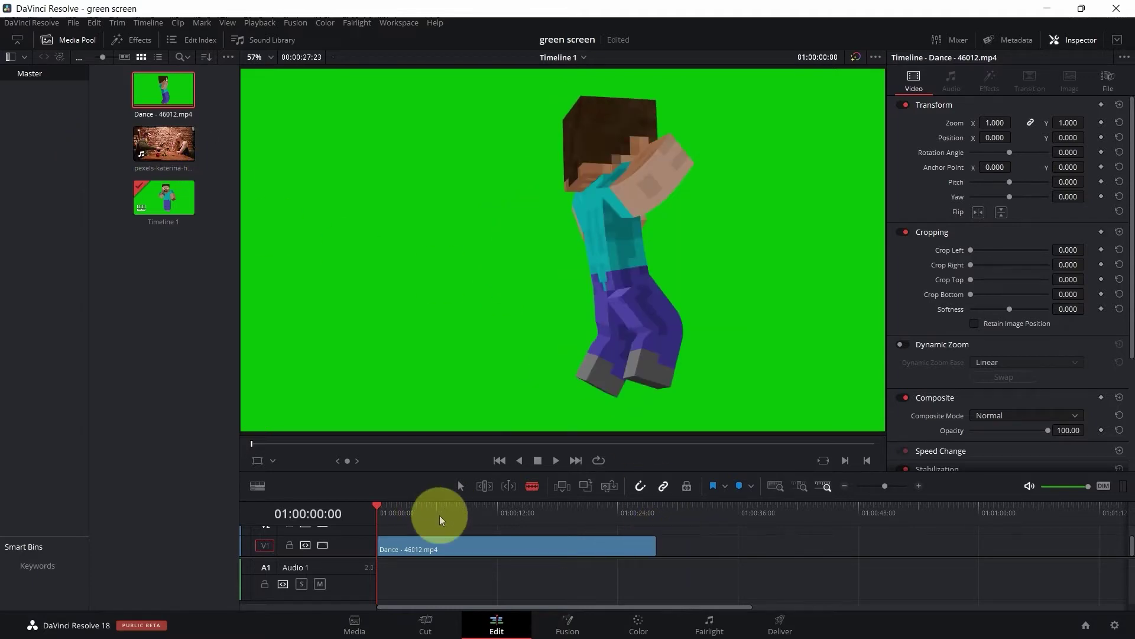
pyautogui.moveTo(445, 510); pyautogui.dragTo(550, 506)
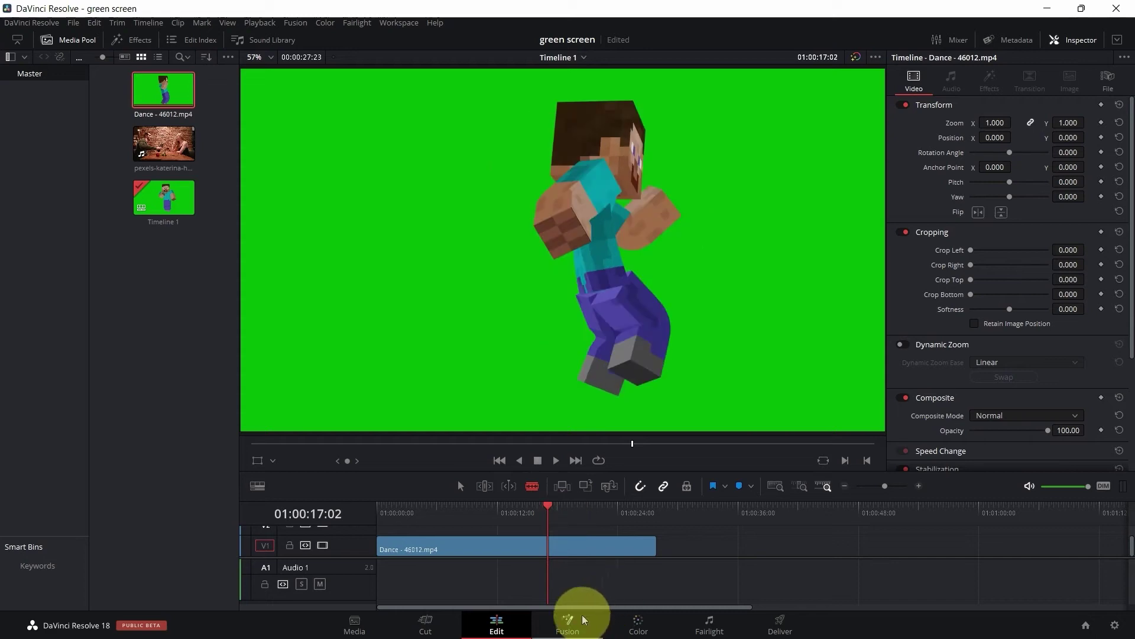
pyautogui.click(568, 626)
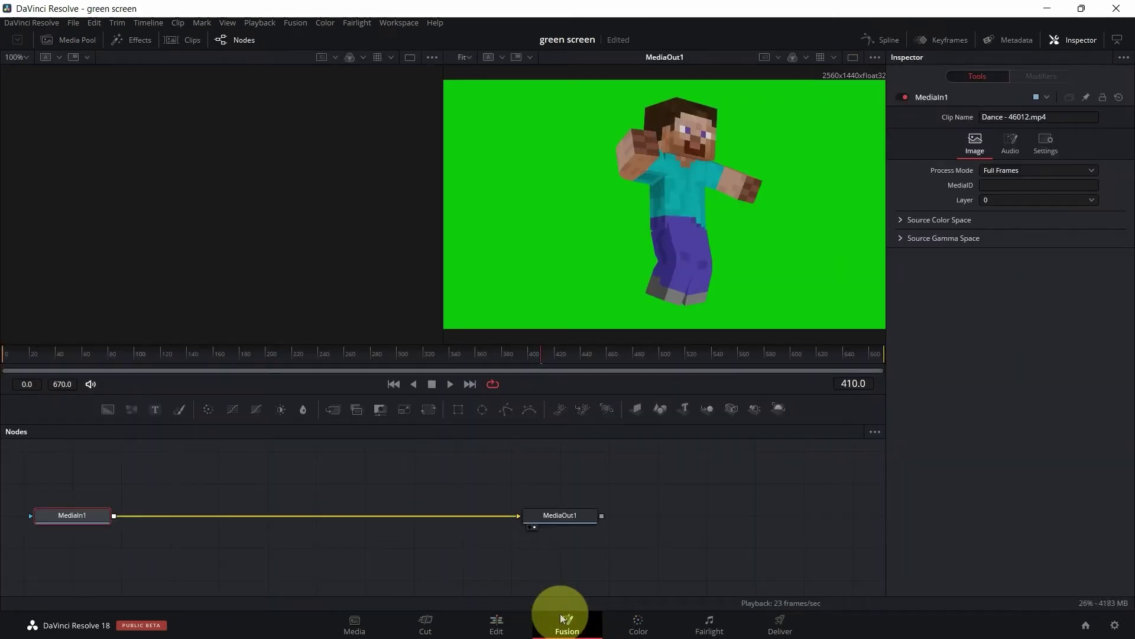
# Add a Delta Keyer node to the dance clip's Fusion node graph via Add Tool > Matte.
pyautogui.click(194, 517)
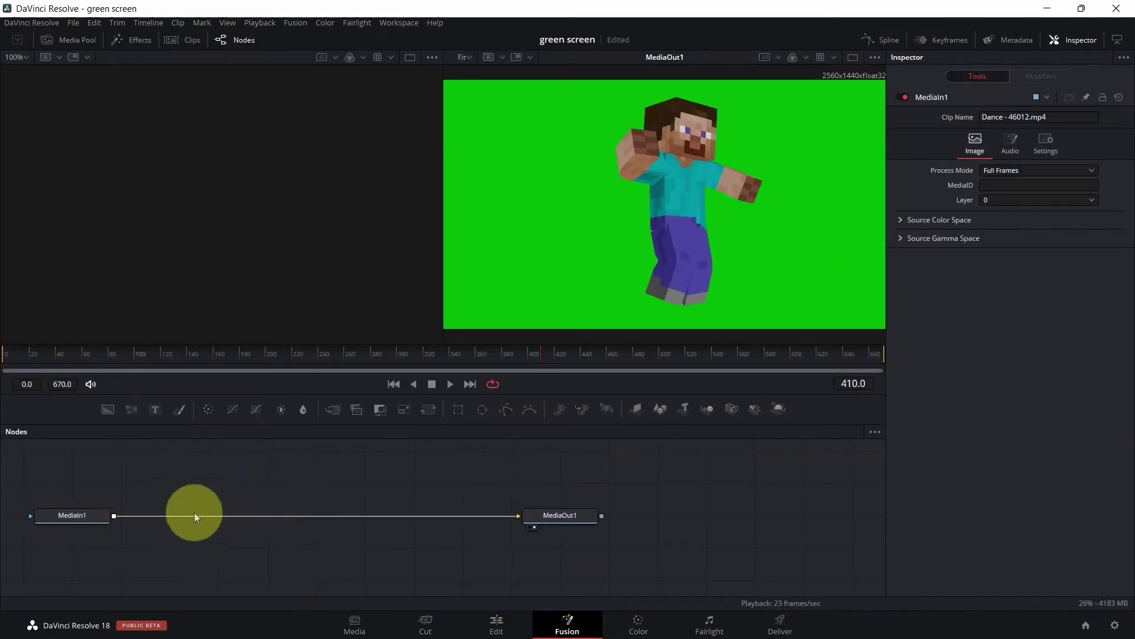
pyautogui.rightClick(251, 490)
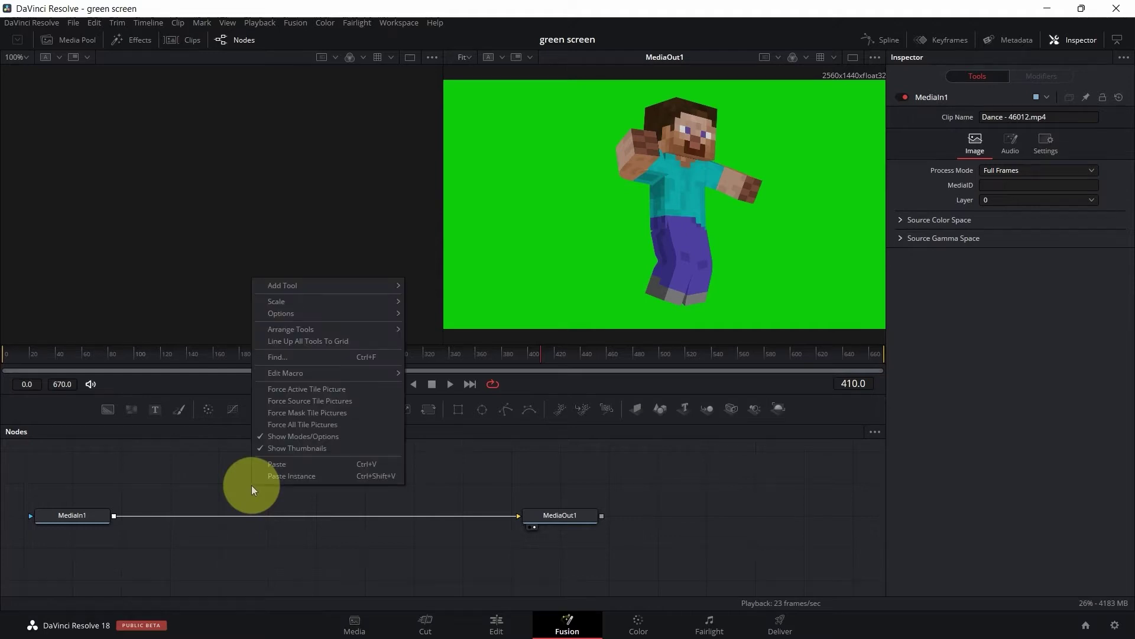
pyautogui.moveTo(371, 285)
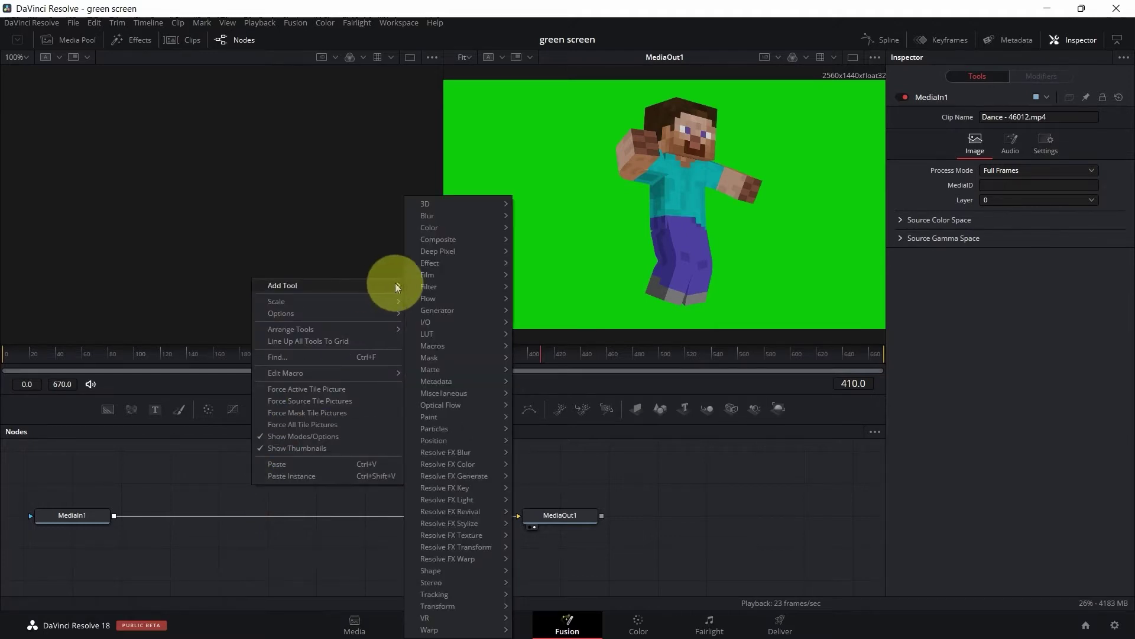
pyautogui.moveTo(466, 370)
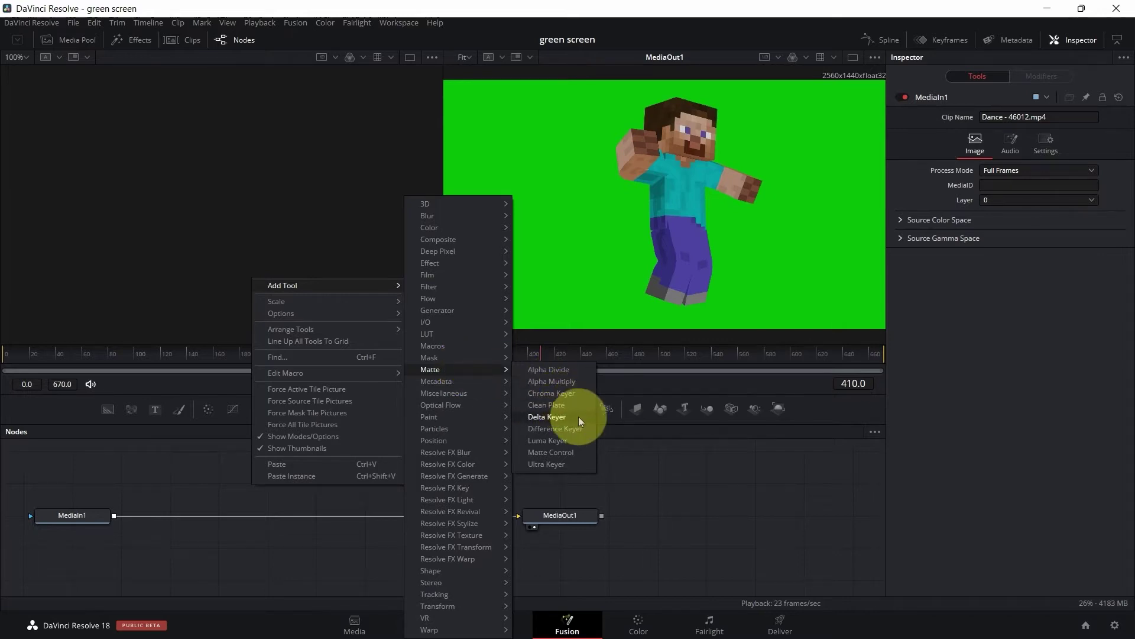
pyautogui.click(547, 417)
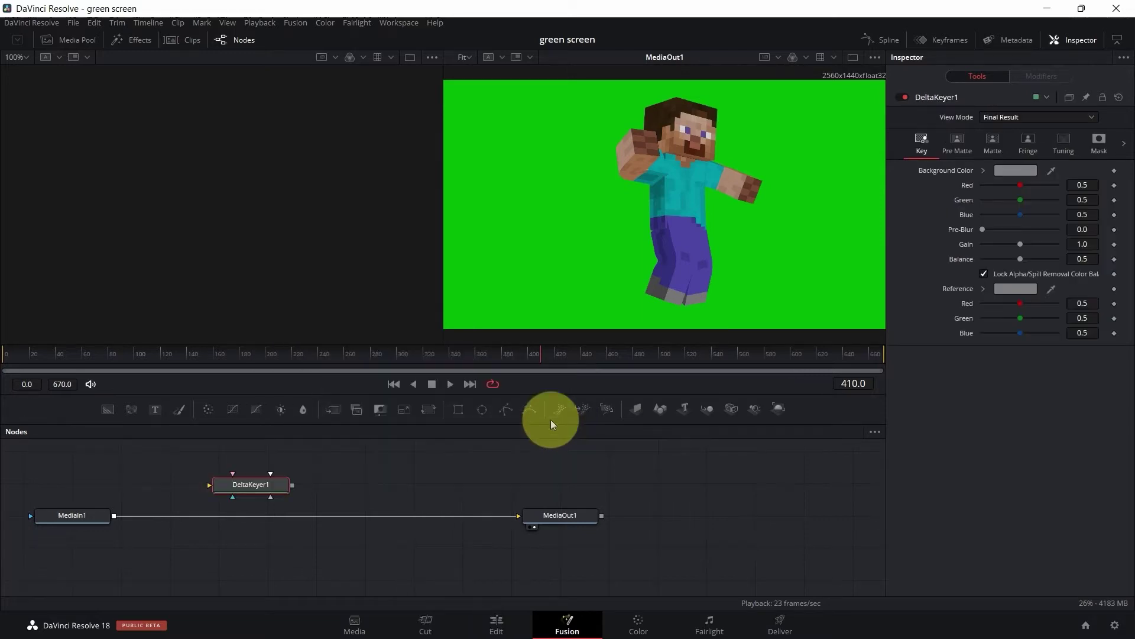
# Wire DeltaKeyer1 between MediaIn1 and MediaOut1 and sample the green screen as its background colour.
pyautogui.moveTo(329, 473); pyautogui.dragTo(335, 518)
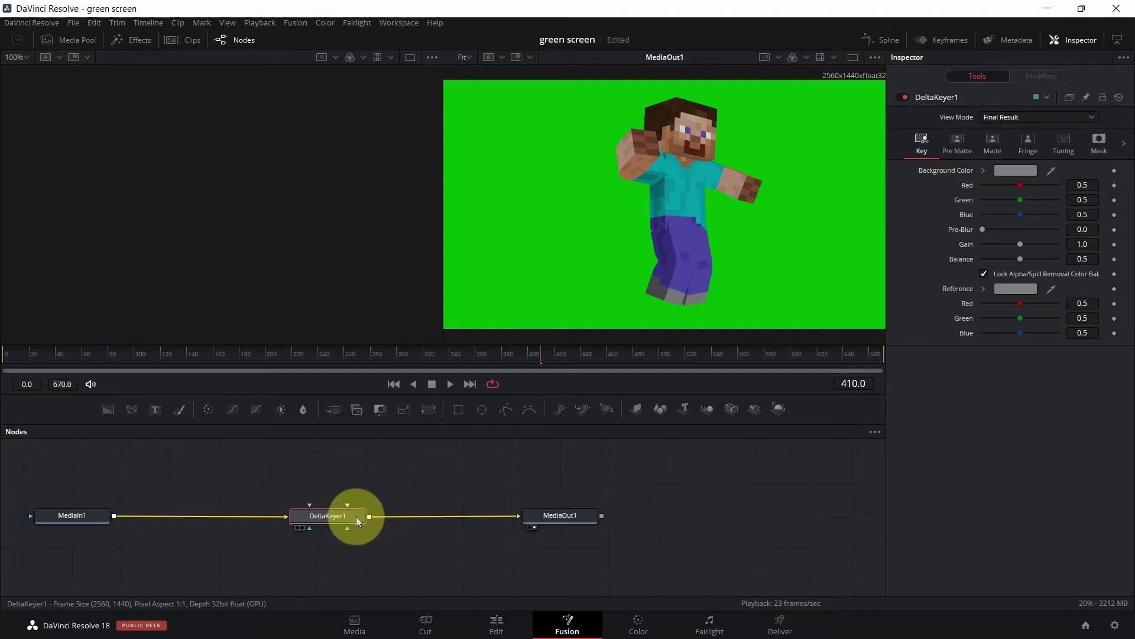
pyautogui.moveTo(340, 516); pyautogui.dragTo(318, 502)
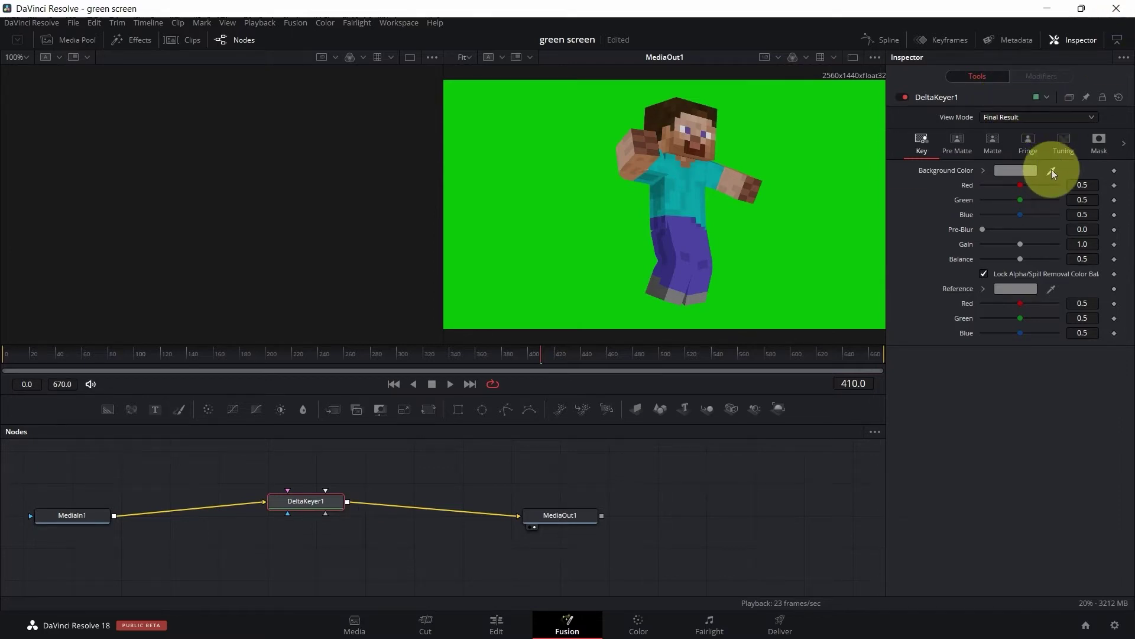
pyautogui.moveTo(1052, 170); pyautogui.dragTo(854, 192)
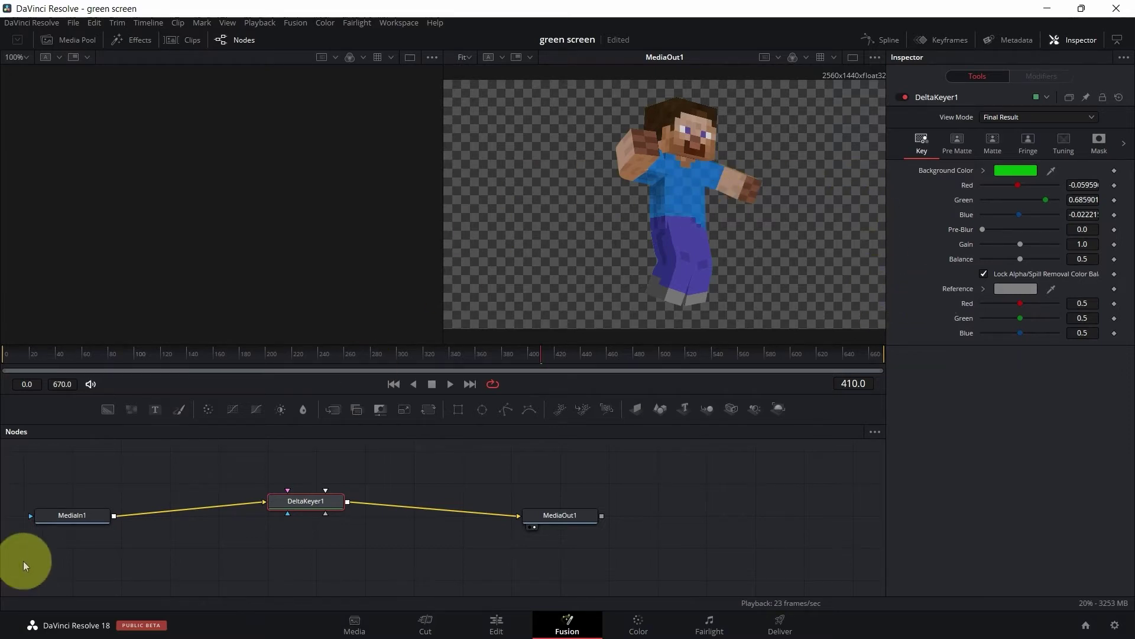
# Show the original green-screen MediaIn1 clip in the left viewer.
pyautogui.click(52, 518)
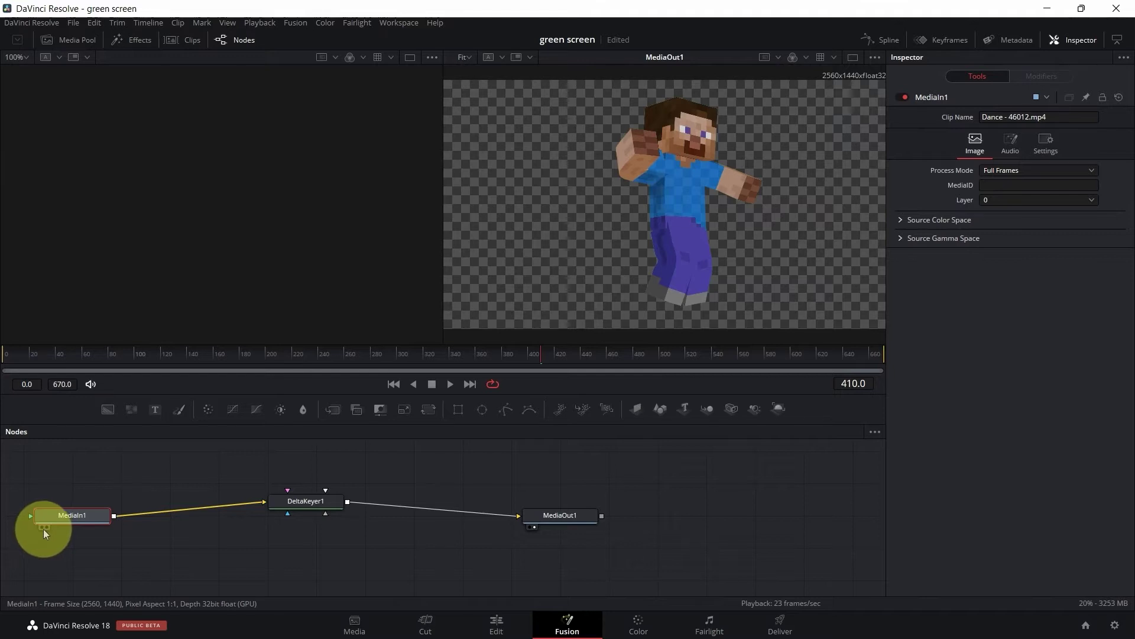
pyautogui.click(43, 527)
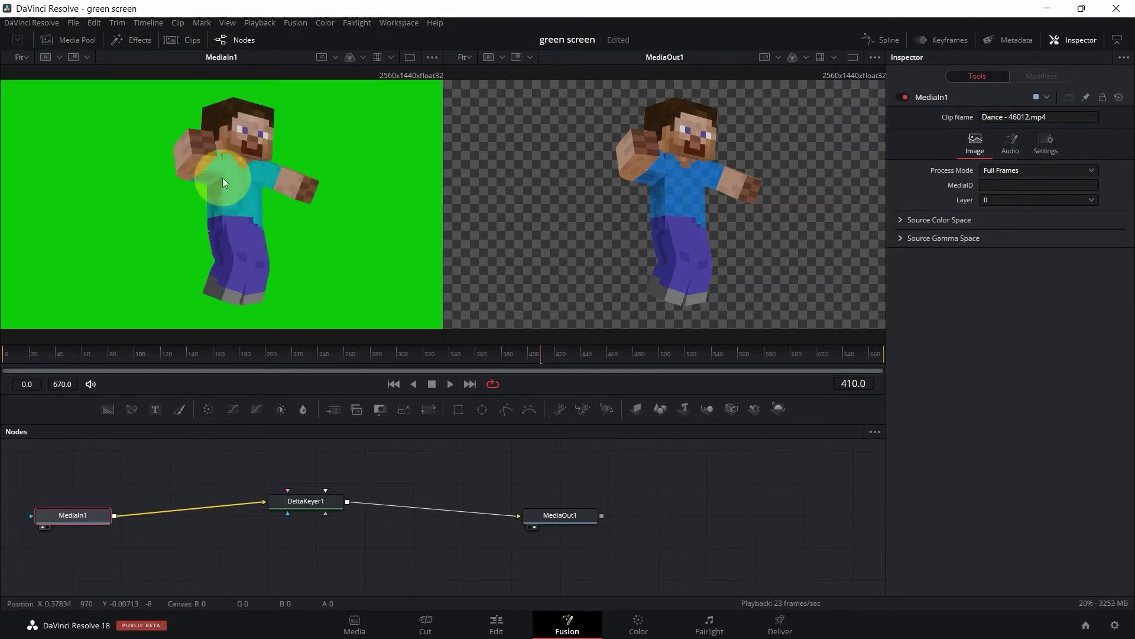
pyautogui.scroll(2, 707, 189)
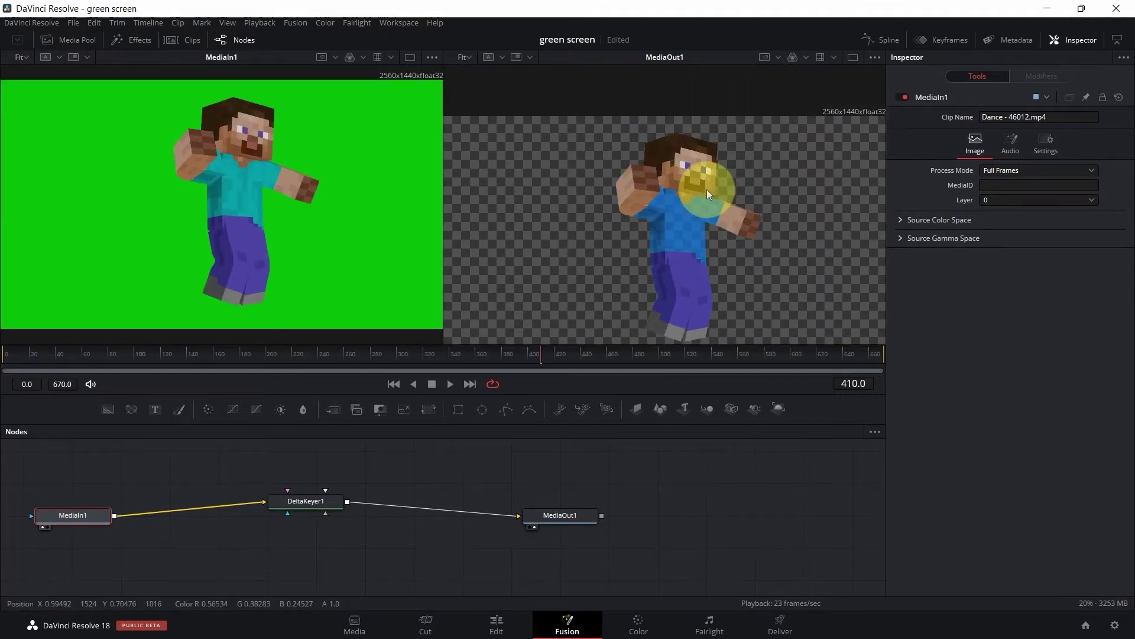
pyautogui.scroll(2, 707, 189)
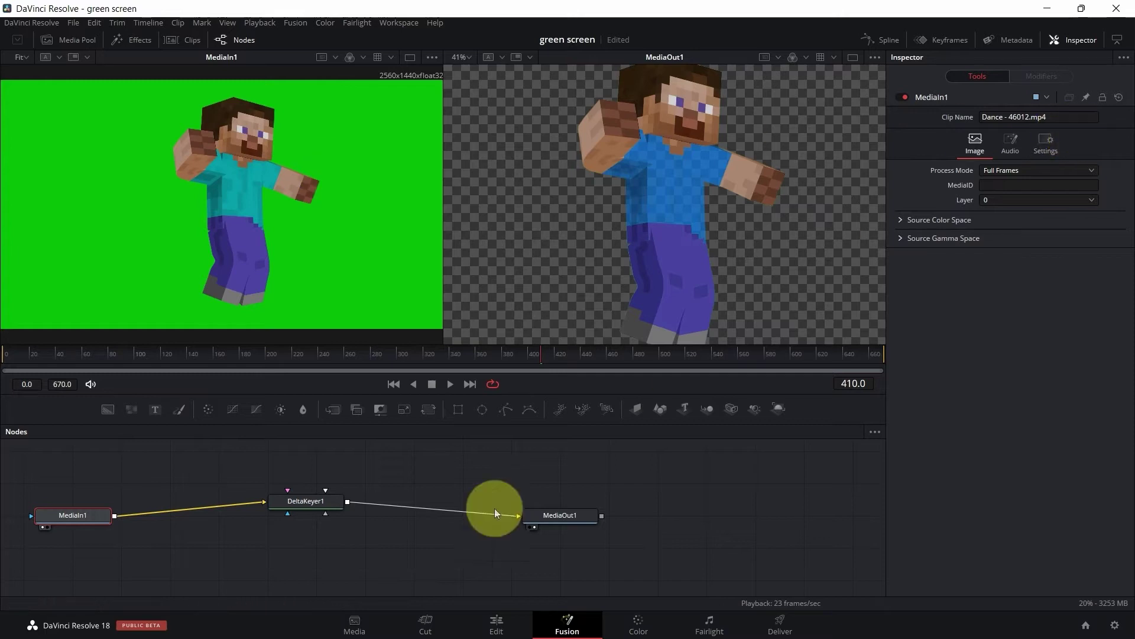
# Lower DeltaKeyer1's matte high threshold from 1.0 to 0.711.
pyautogui.click(288, 501)
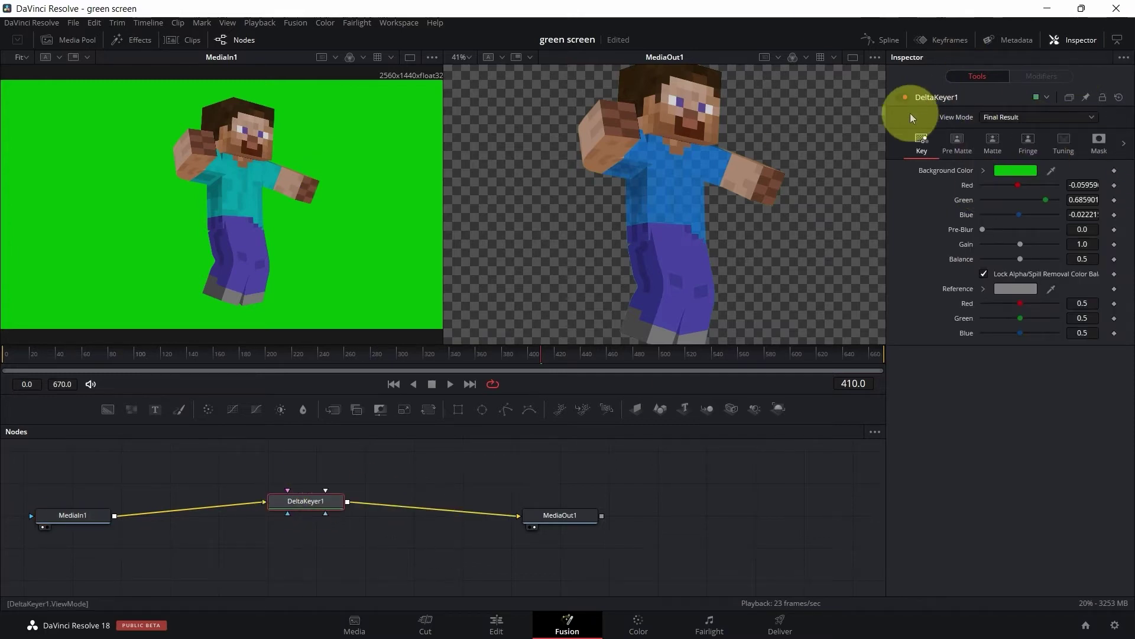
pyautogui.click(996, 147)
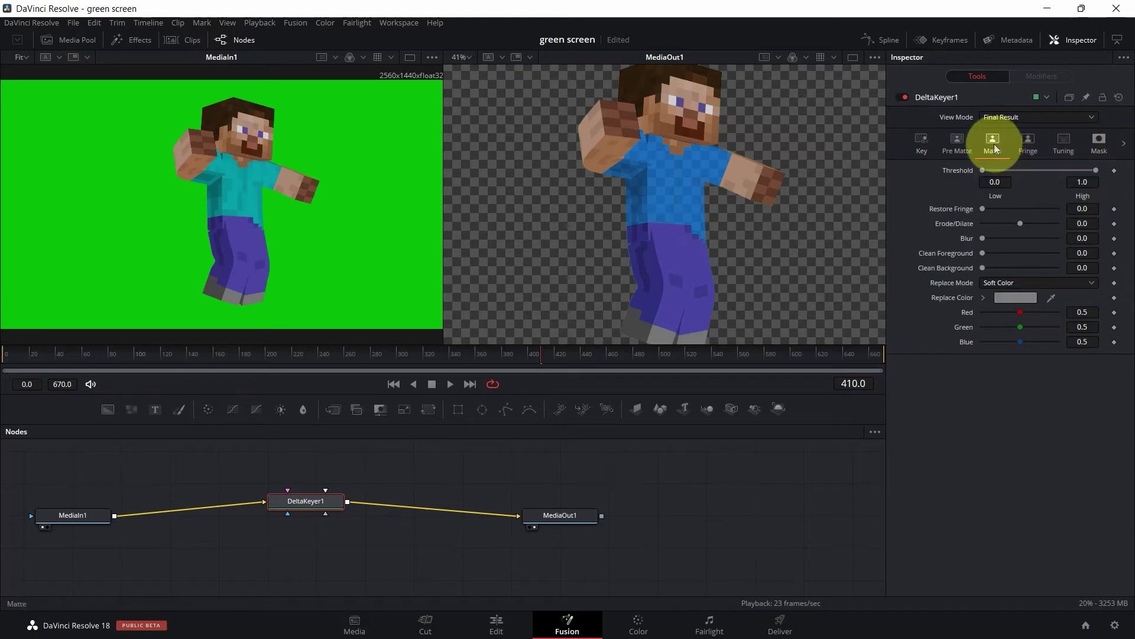
pyautogui.moveTo(1099, 176); pyautogui.dragTo(1062, 181)
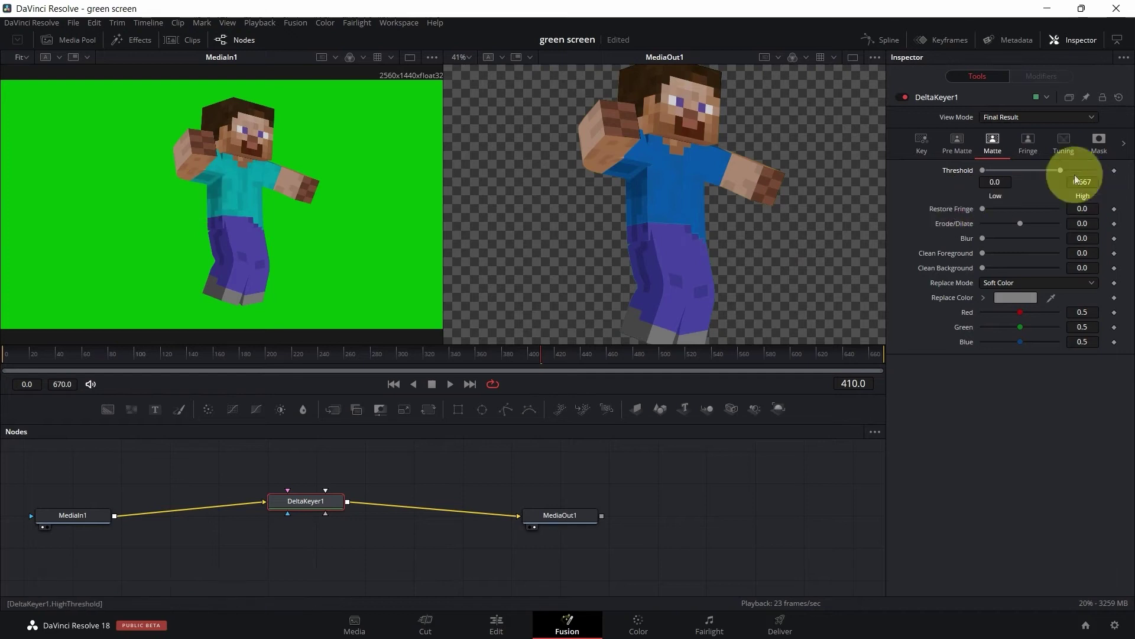
pyautogui.moveTo(1076, 179); pyautogui.dragTo(1068, 175)
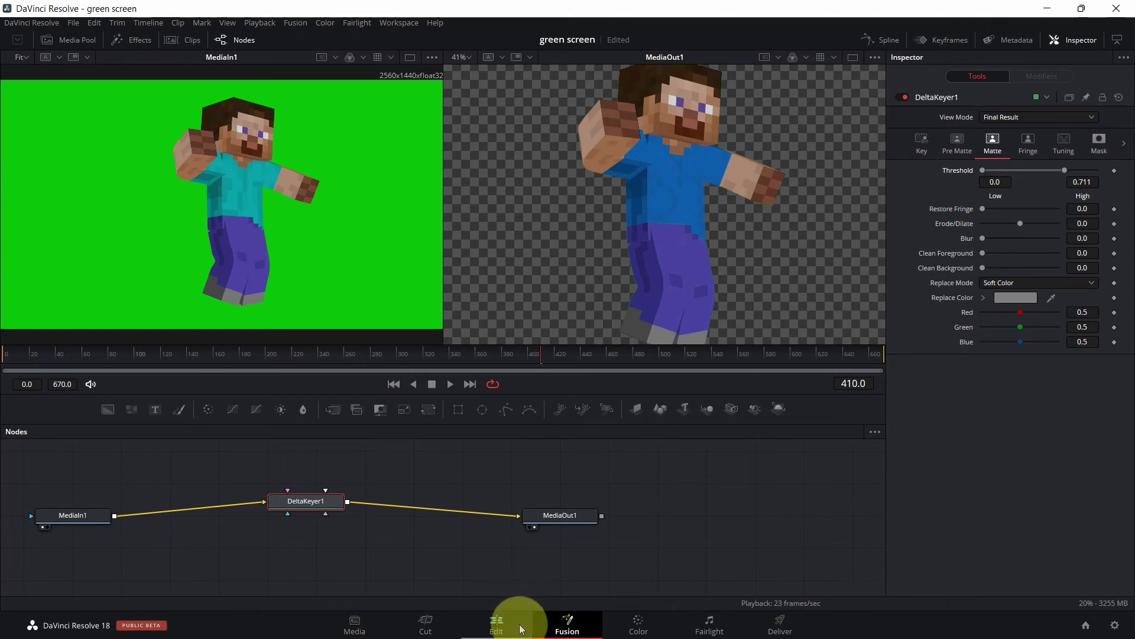
# Put the pexels restaurant clip on V1 with the Dance clip above it on V2.
pyautogui.click(500, 624)
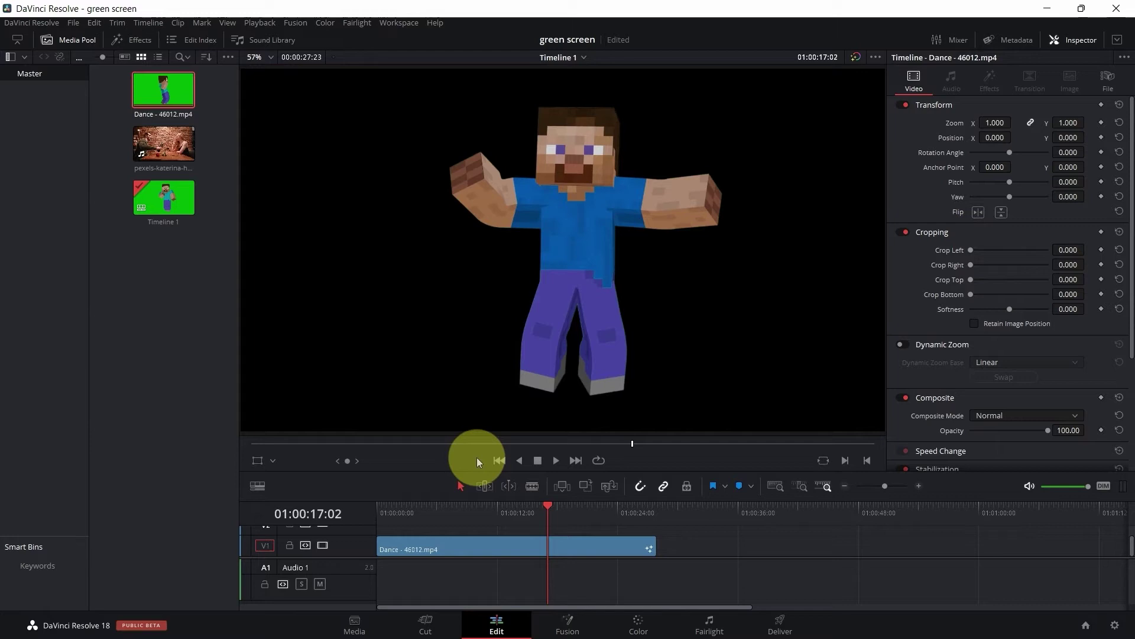
pyautogui.moveTo(461, 526); pyautogui.dragTo(460, 502)
pyautogui.moveTo(426, 537); pyautogui.dragTo(418, 562)
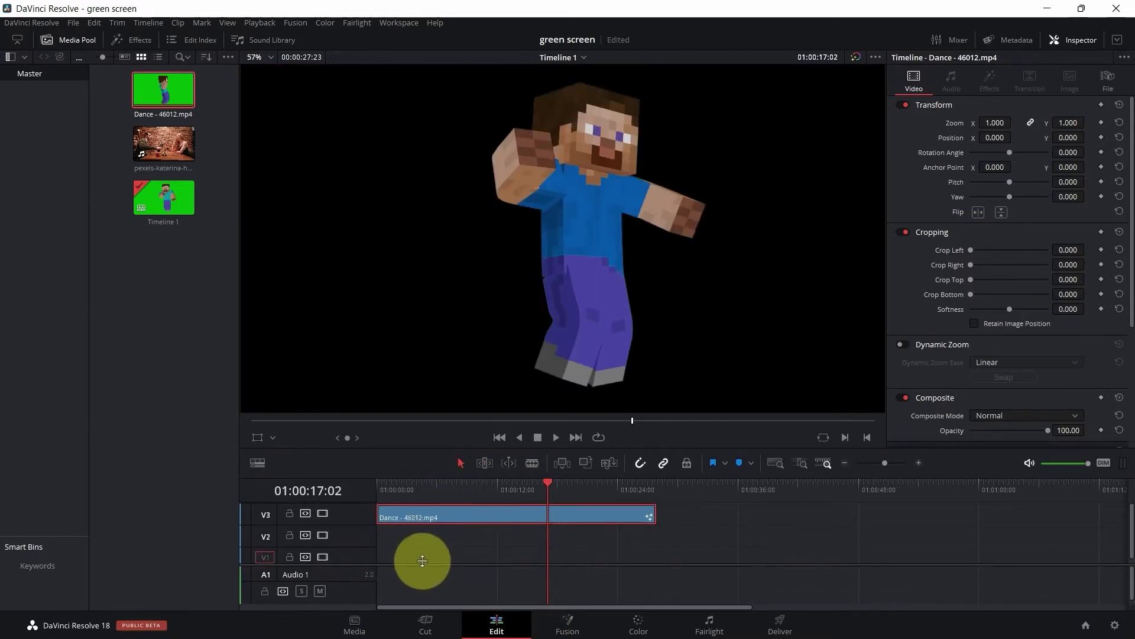
pyautogui.moveTo(164, 152); pyautogui.dragTo(382, 542)
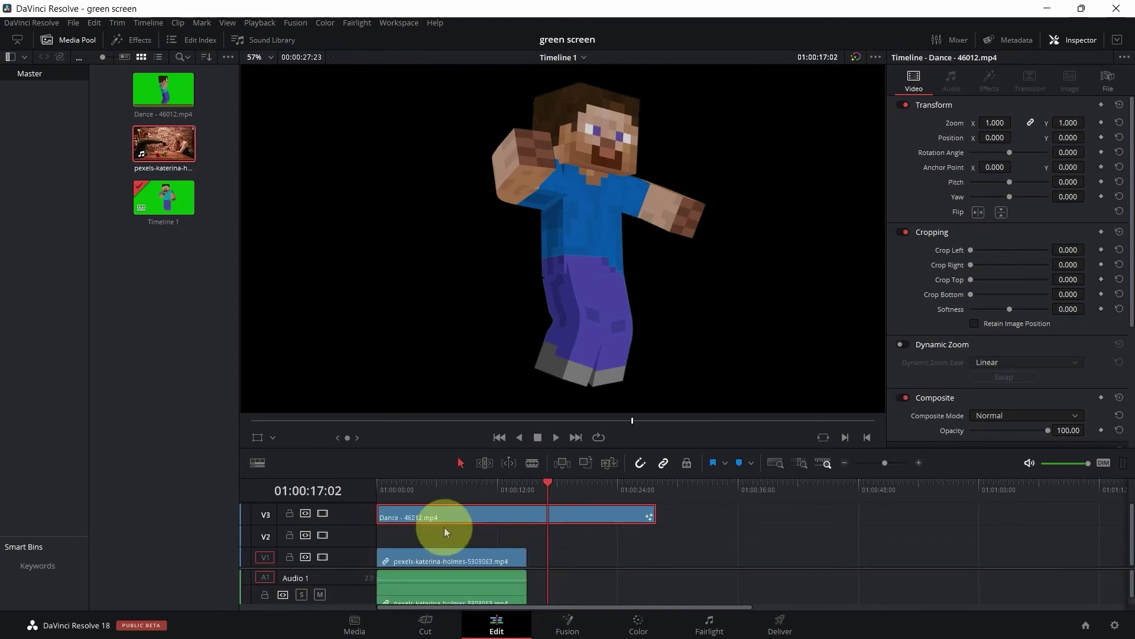
pyautogui.moveTo(446, 516); pyautogui.dragTo(445, 533)
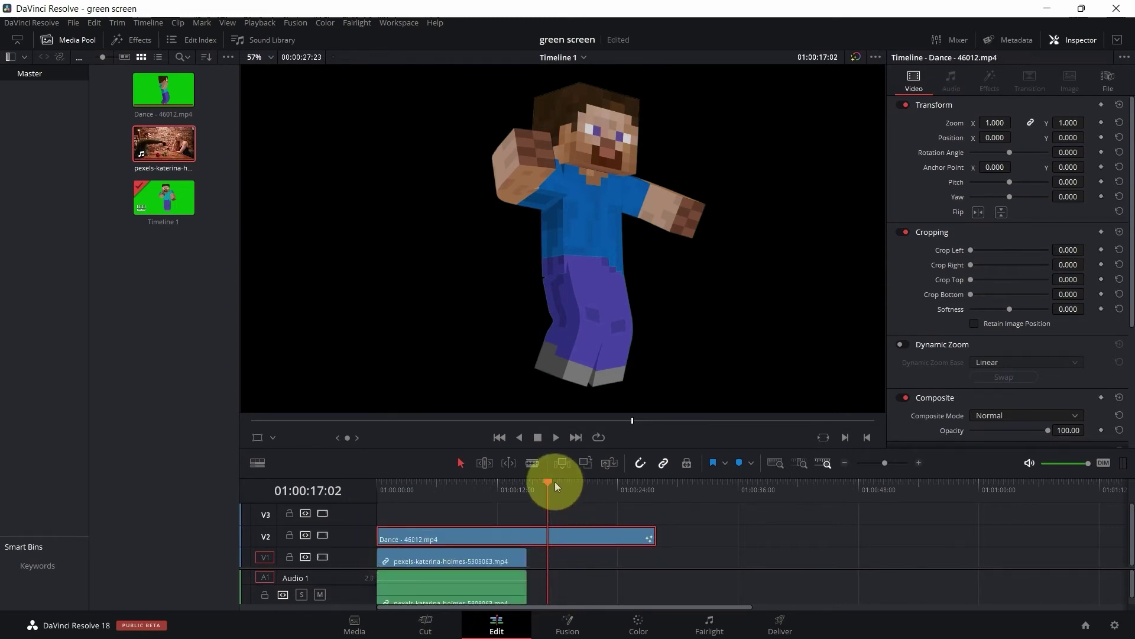
# Blade-cut the Dance clip at the restaurant clip's end (01:00:15:00) and delete the leftover piece.
pyautogui.moveTo(555, 481); pyautogui.dragTo(536, 492)
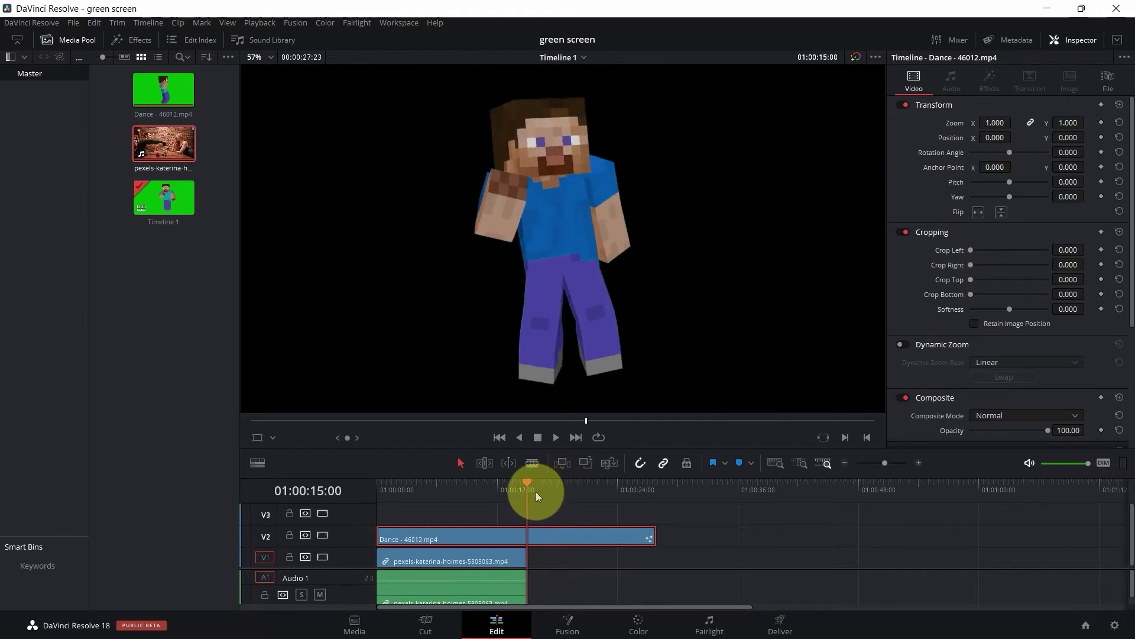
pyautogui.click(532, 463)
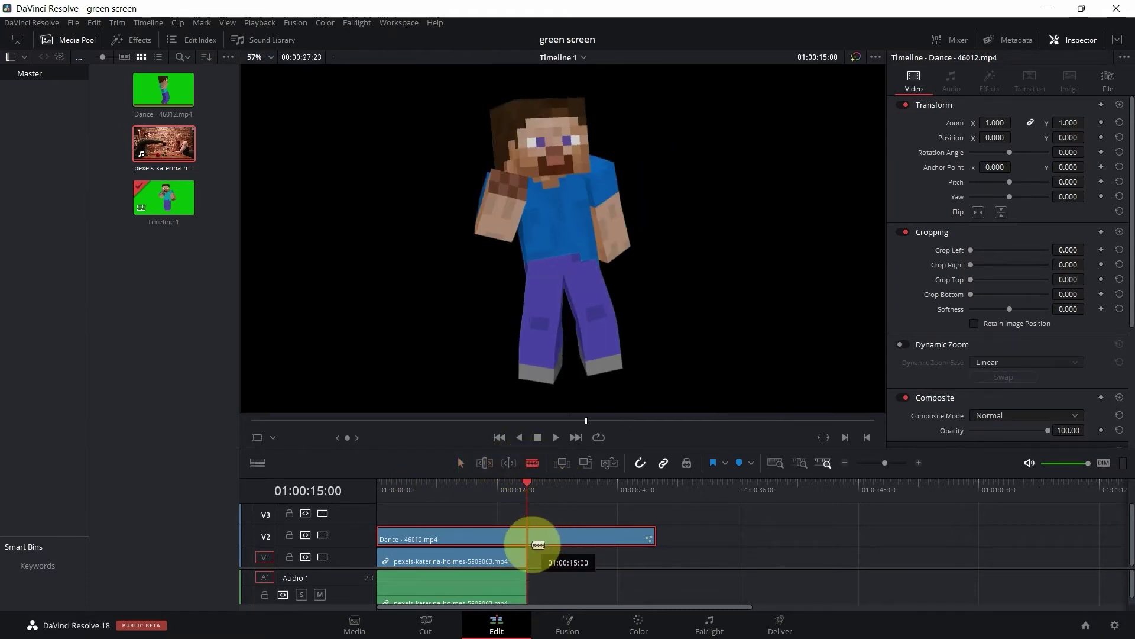
pyautogui.click(527, 540)
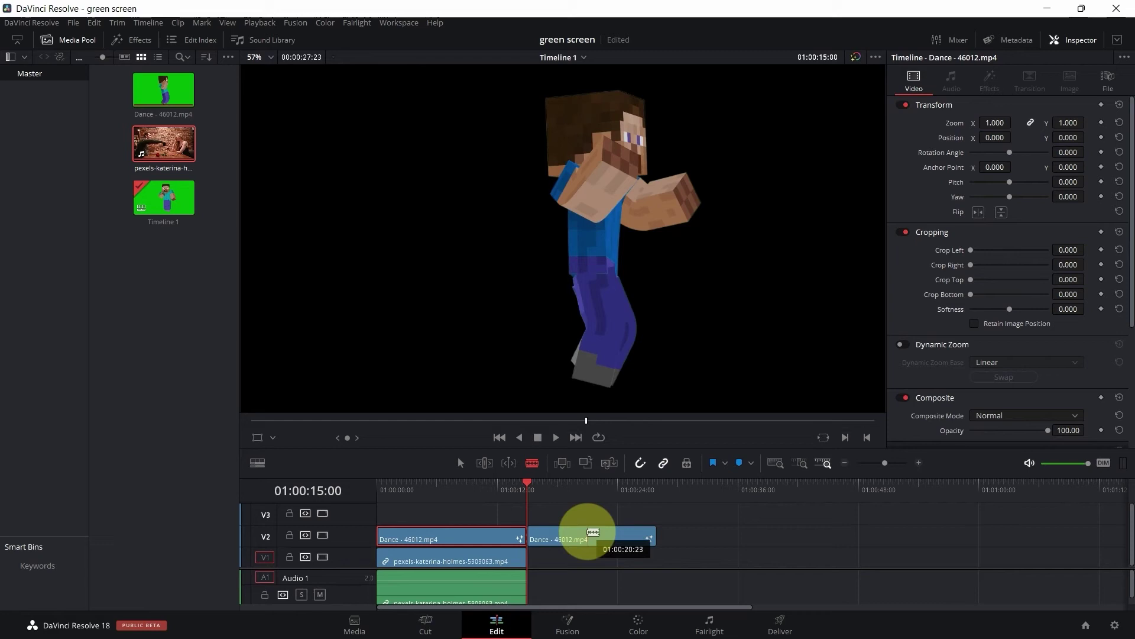
pyautogui.rightClick(588, 536)
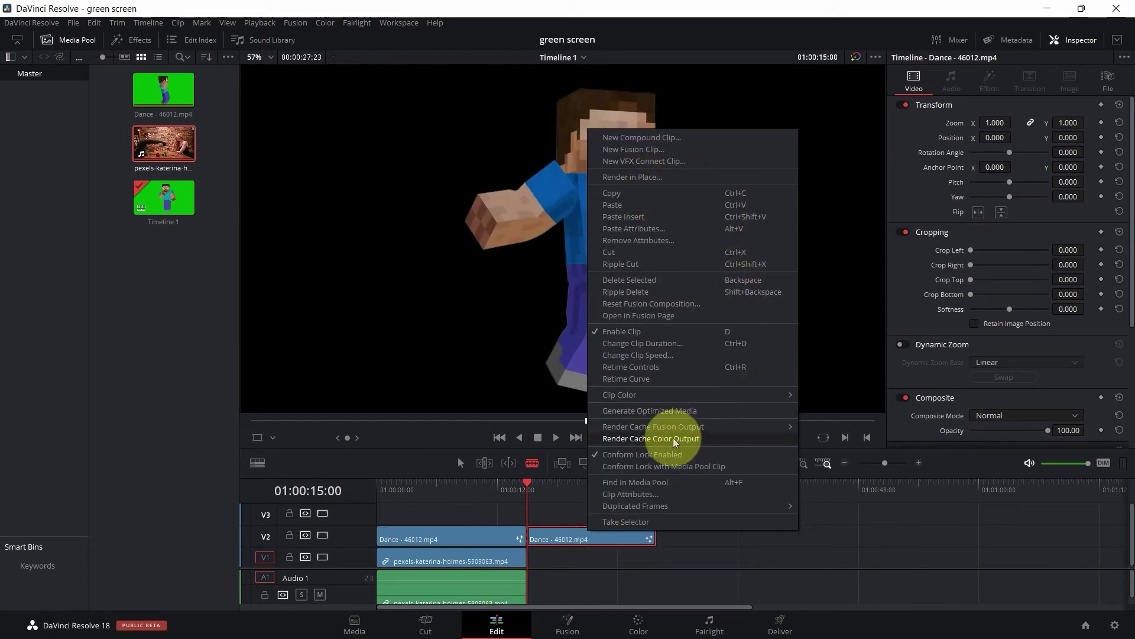
pyautogui.click(658, 287)
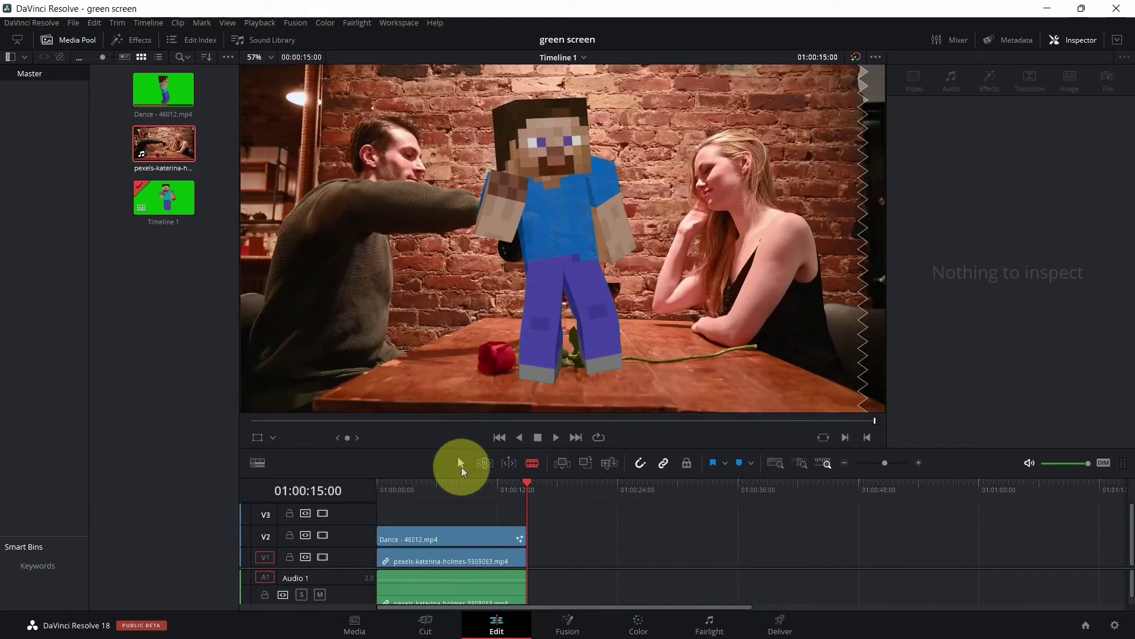
pyautogui.click(420, 497)
# Shrink the Dance clip to 0.322 zoom and place Steve on the table beside the woman.
pyautogui.click(478, 532)
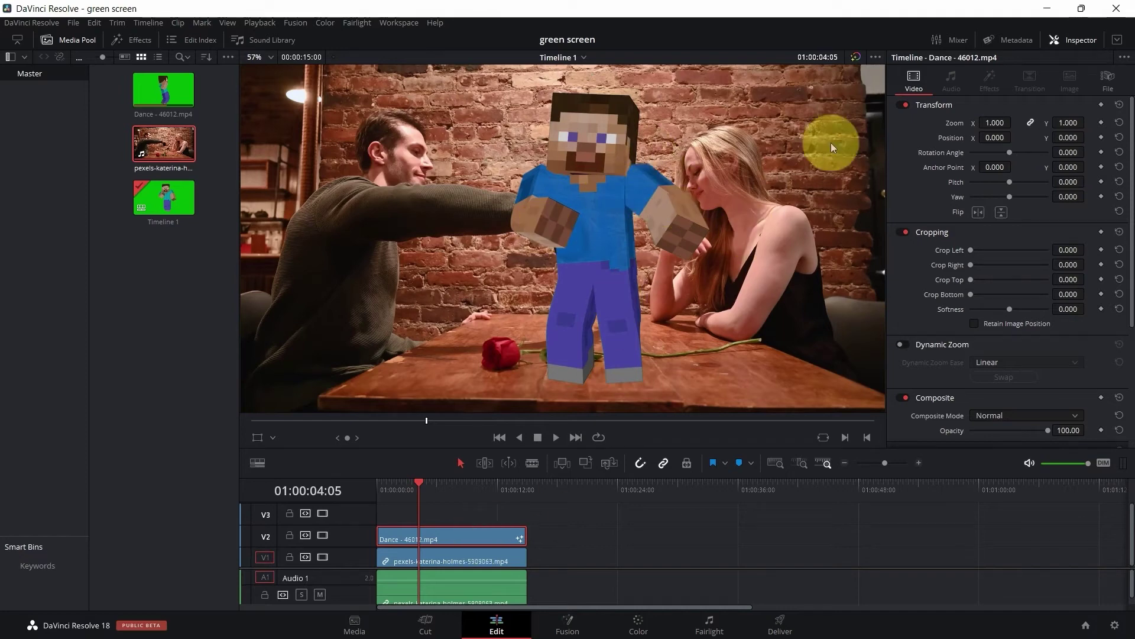
pyautogui.click(257, 437)
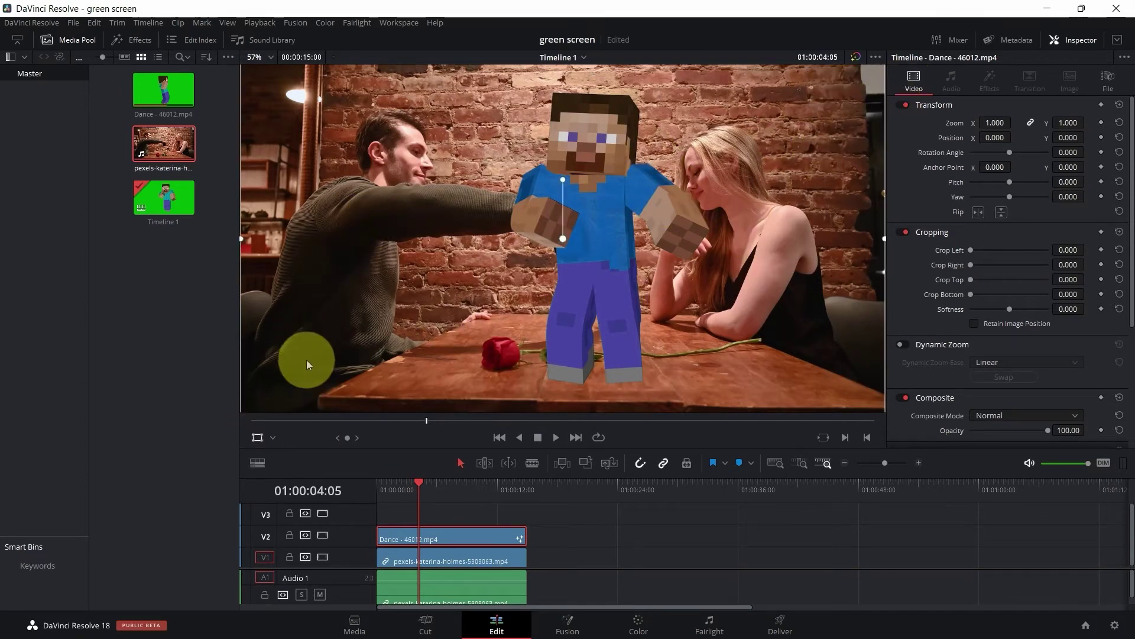
pyautogui.scroll(-2, 791, 172)
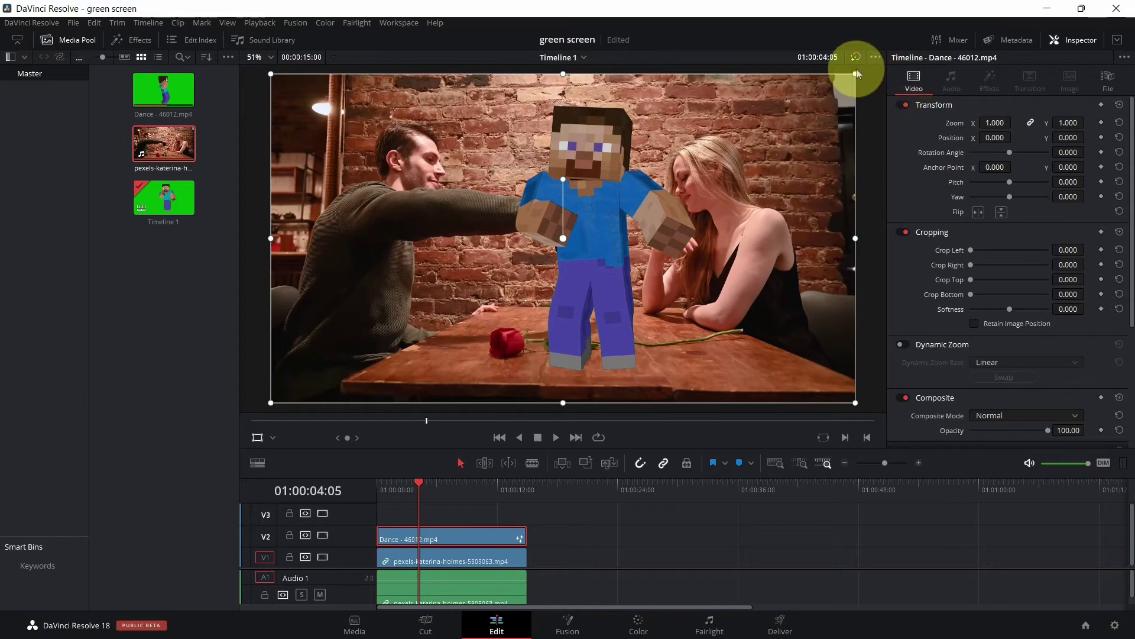
pyautogui.moveTo(857, 72); pyautogui.dragTo(686, 223)
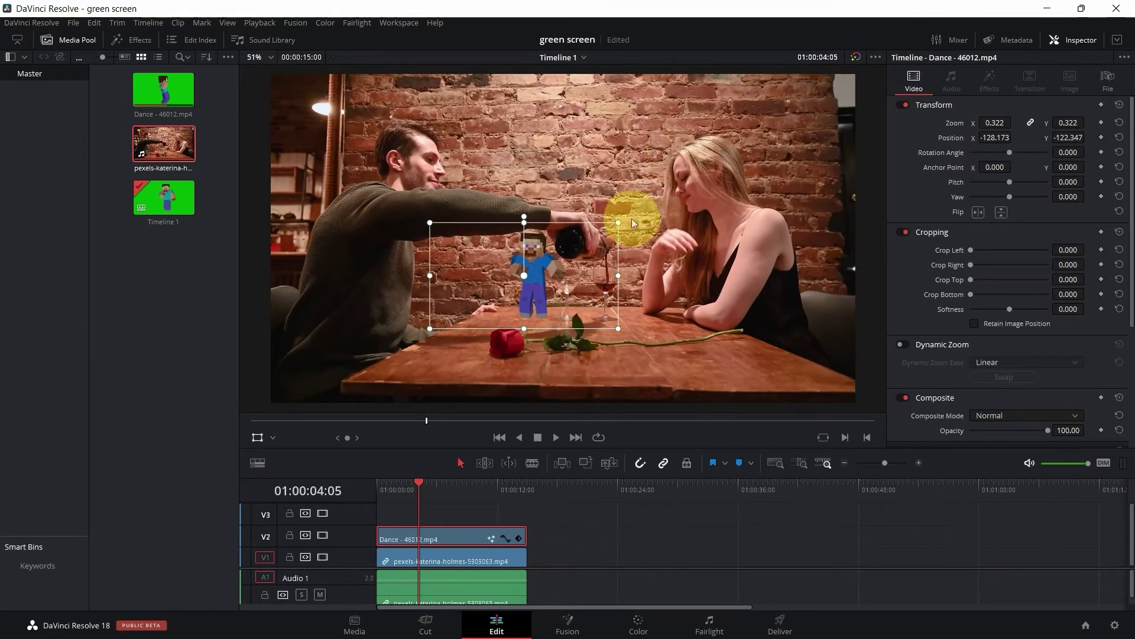
pyautogui.moveTo(535, 275); pyautogui.dragTo(668, 334)
# Hide the transform overlay, play back the composite, and switch to the Color page.
pyautogui.click(624, 555)
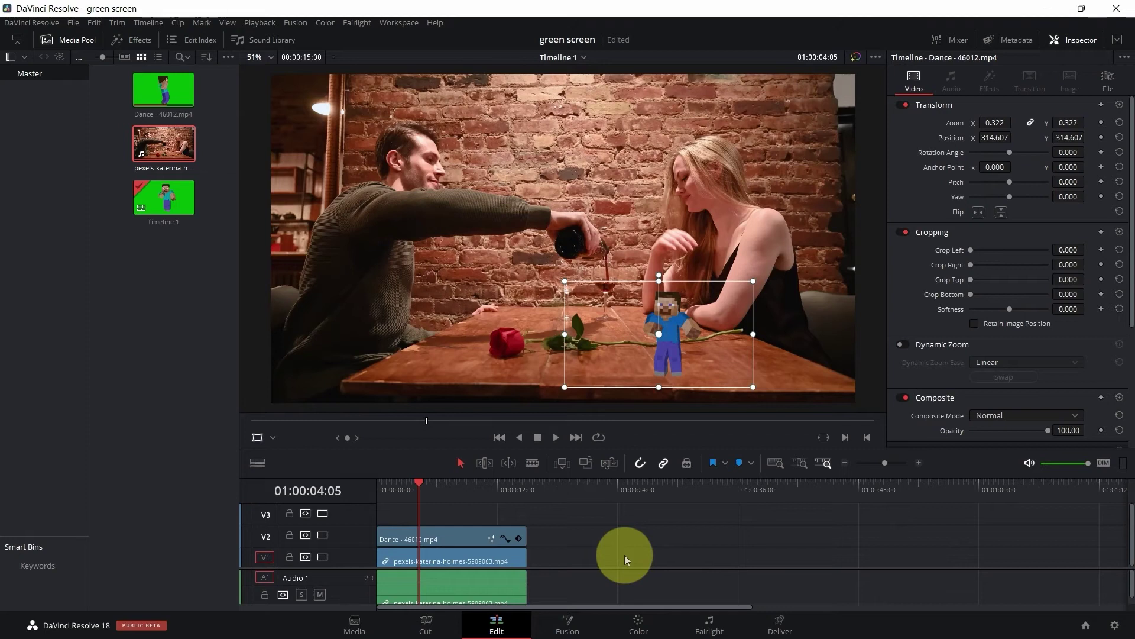
pyautogui.click(257, 437)
pyautogui.moveTo(419, 482); pyautogui.dragTo(363, 483)
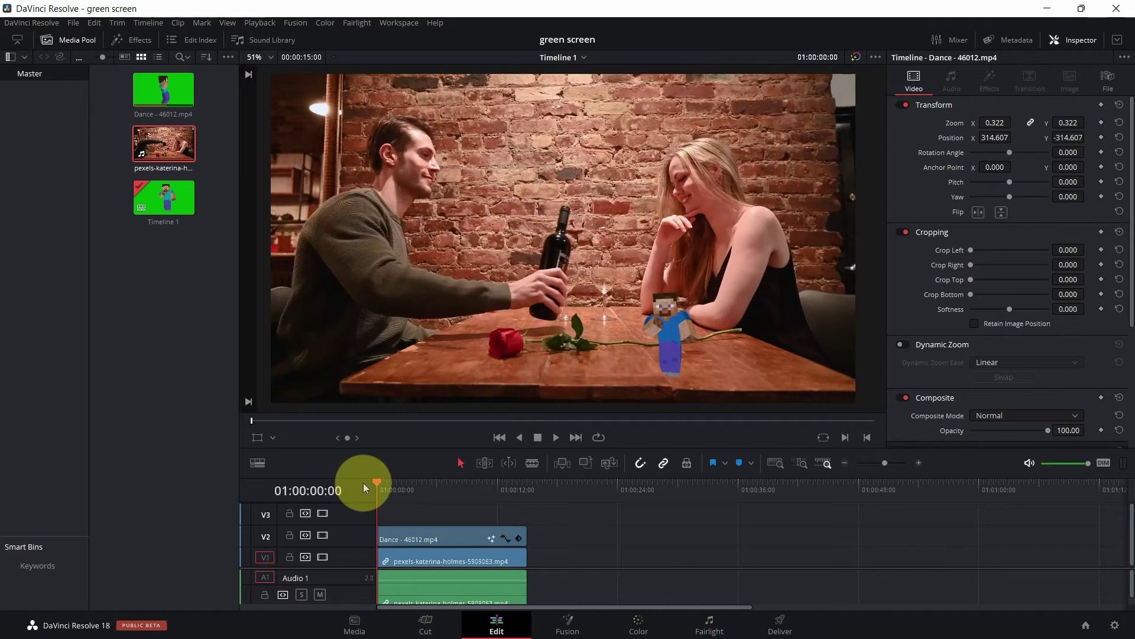
pyautogui.press('space')
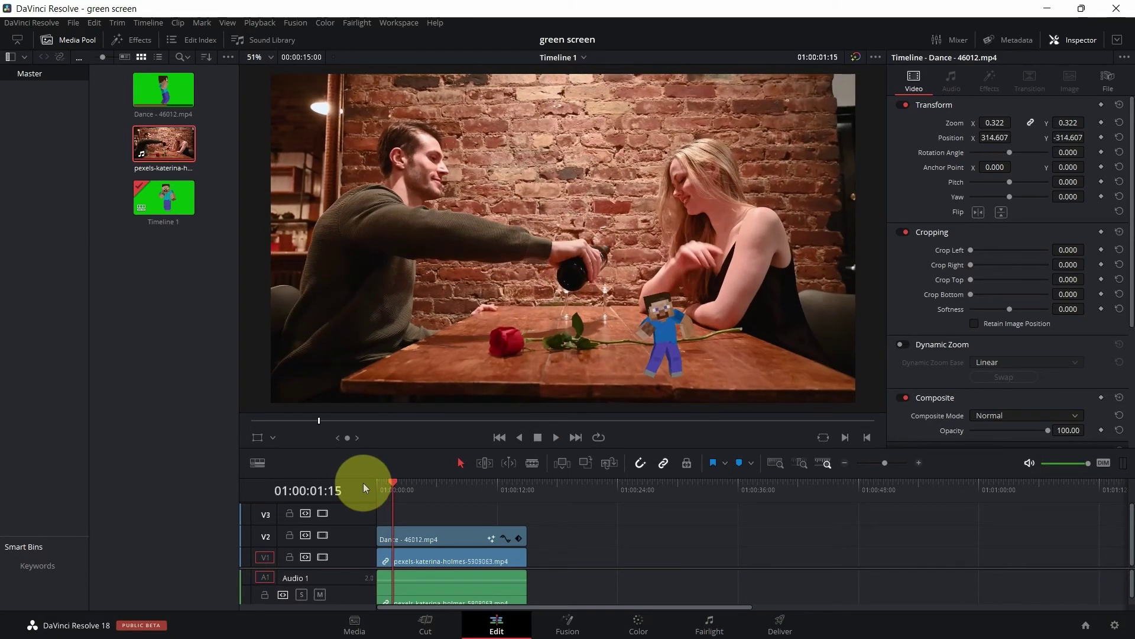
pyautogui.press('space')
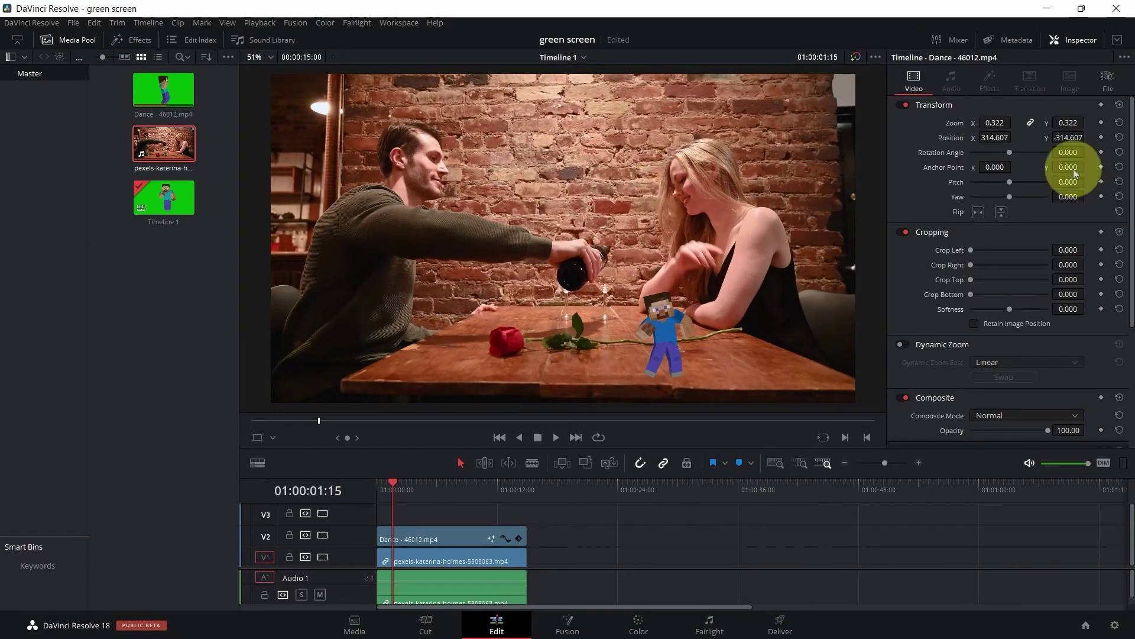
pyautogui.click(639, 624)
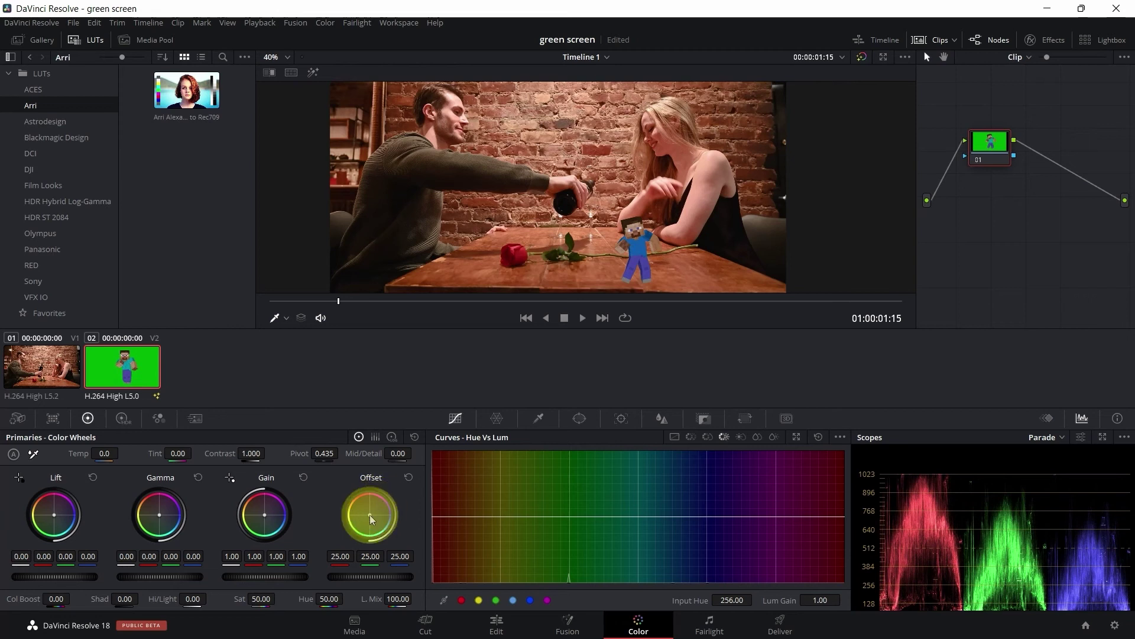
# Grade Steve's clip with Offset 22.34/24.94/29.86, Temp 1130.0 and Tint 16.00, then return to Edit.
pyautogui.moveTo(371, 519)
pyautogui.mouseDown()
pyautogui.moveTo(367, 510)
pyautogui.moveTo(387, 523)
pyautogui.mouseUp()
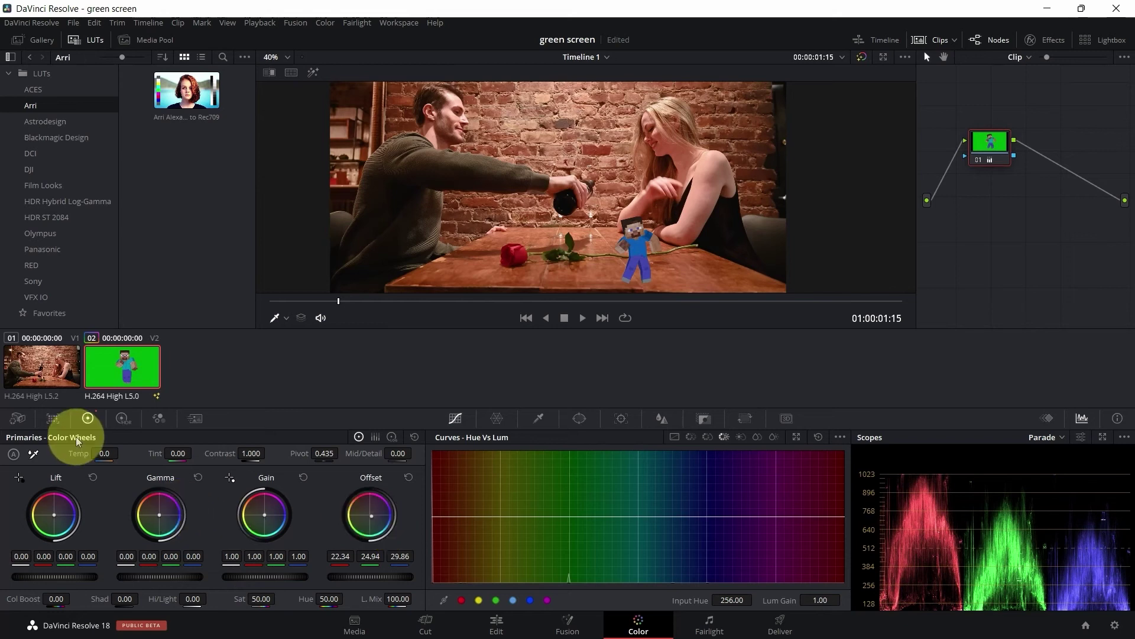
pyautogui.moveTo(118, 453); pyautogui.dragTo(199, 453)
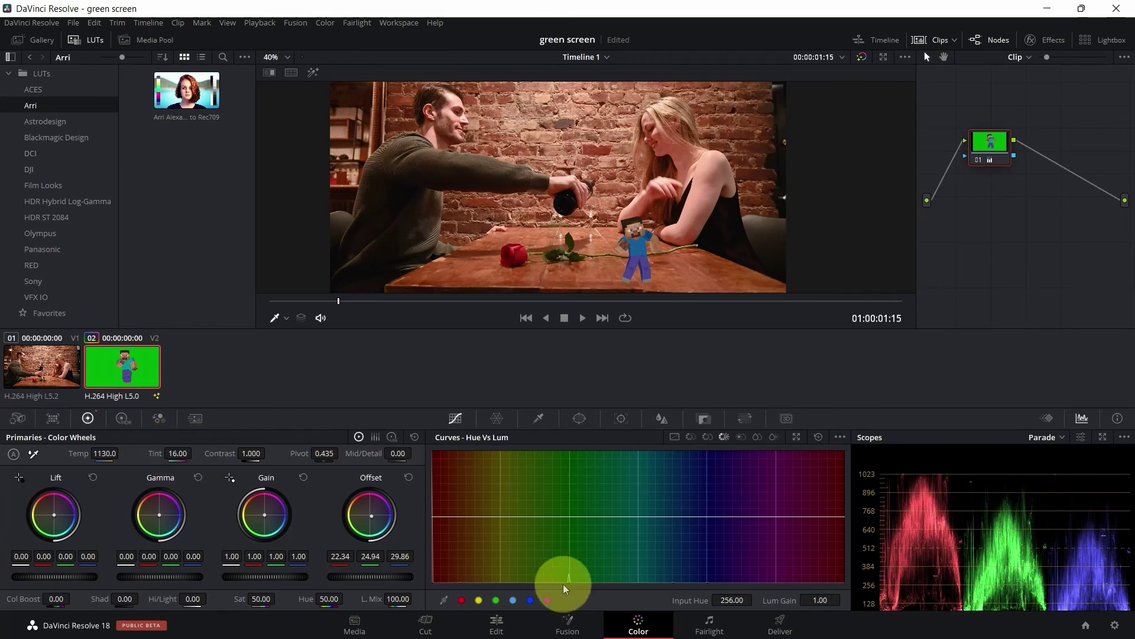
pyautogui.click(499, 624)
pyautogui.click(397, 487)
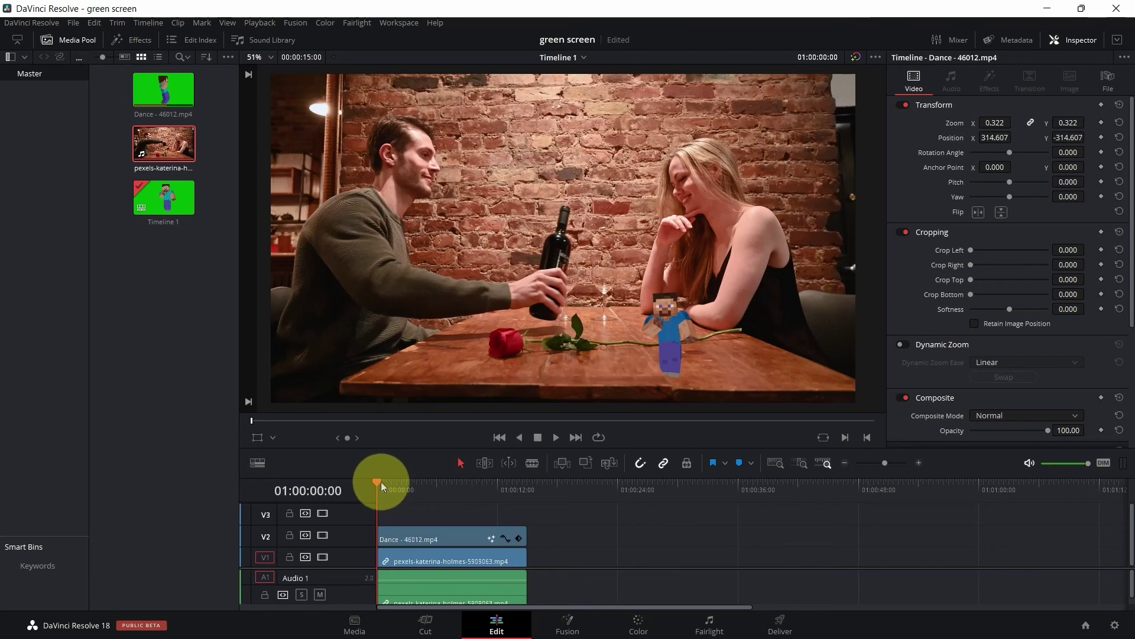
pyautogui.press('space')
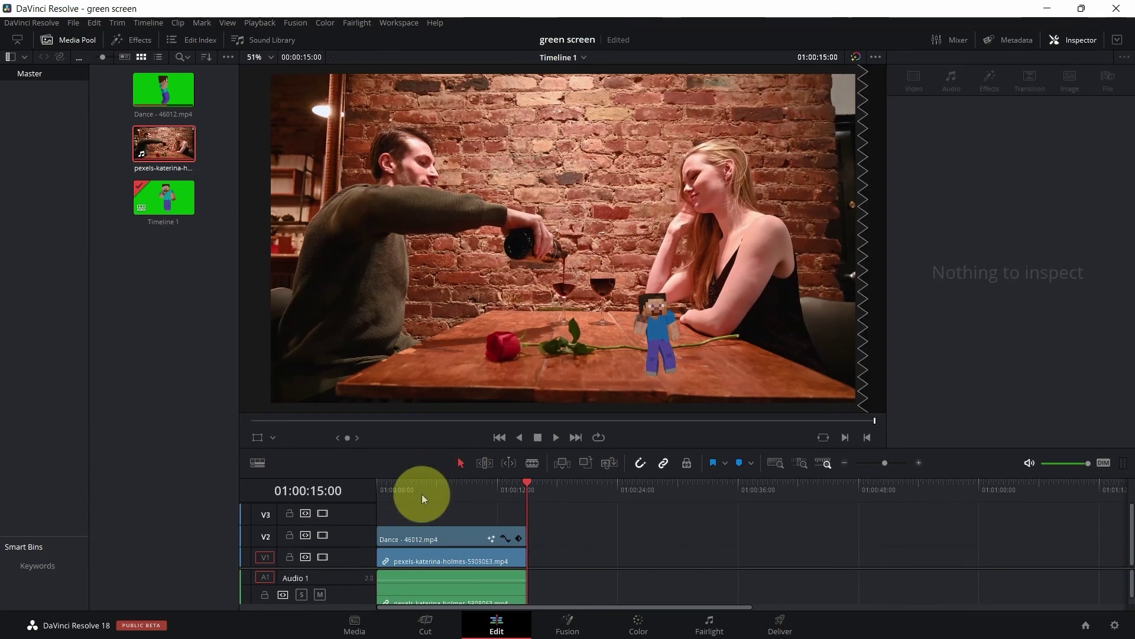
pyautogui.moveTo(431, 487); pyautogui.dragTo(372, 487)
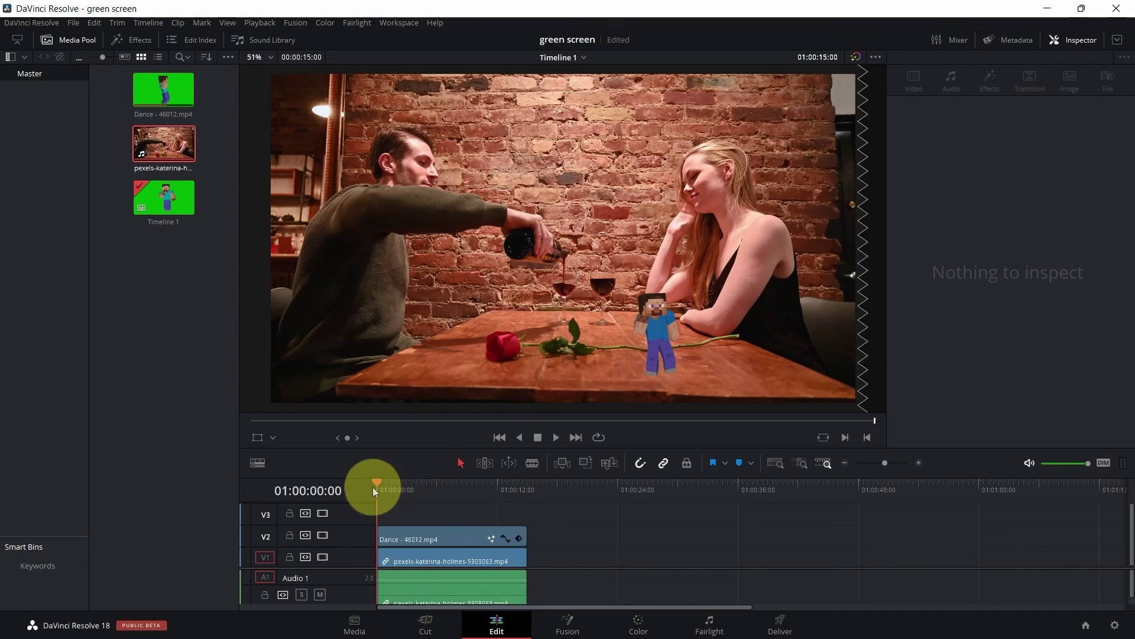